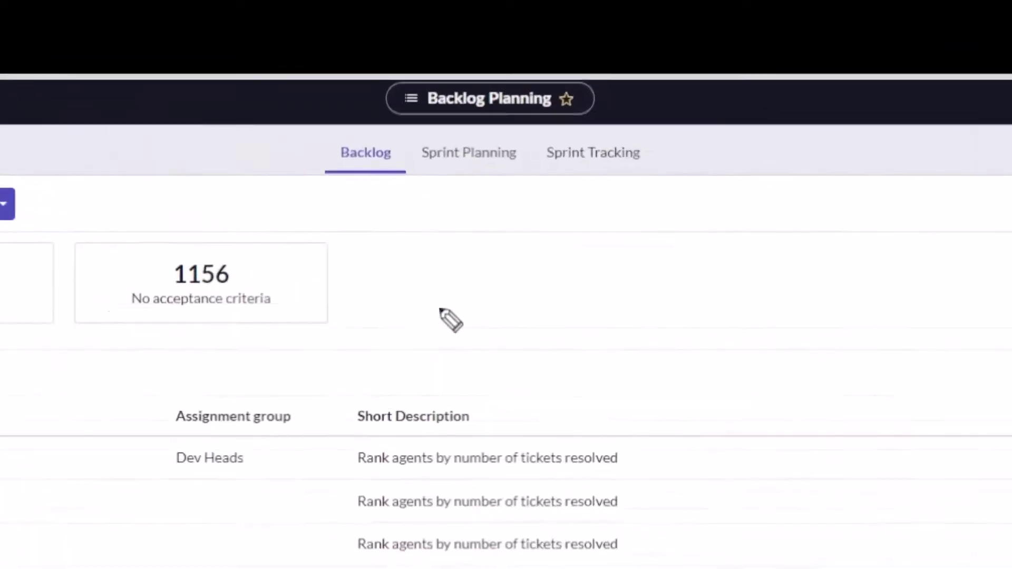
Step: Draw arrows highlighting the Backlog and Sprint Planning areas, then clear them
{"action": "mouse_move", "coordinate": [440, 310]}
{"action": "left_mouse_down"}
{"action": "mouse_move", "coordinate": [374, 178]}
{"action": "mouse_move", "coordinate": [403, 199]}
{"action": "left_mouse_up"}
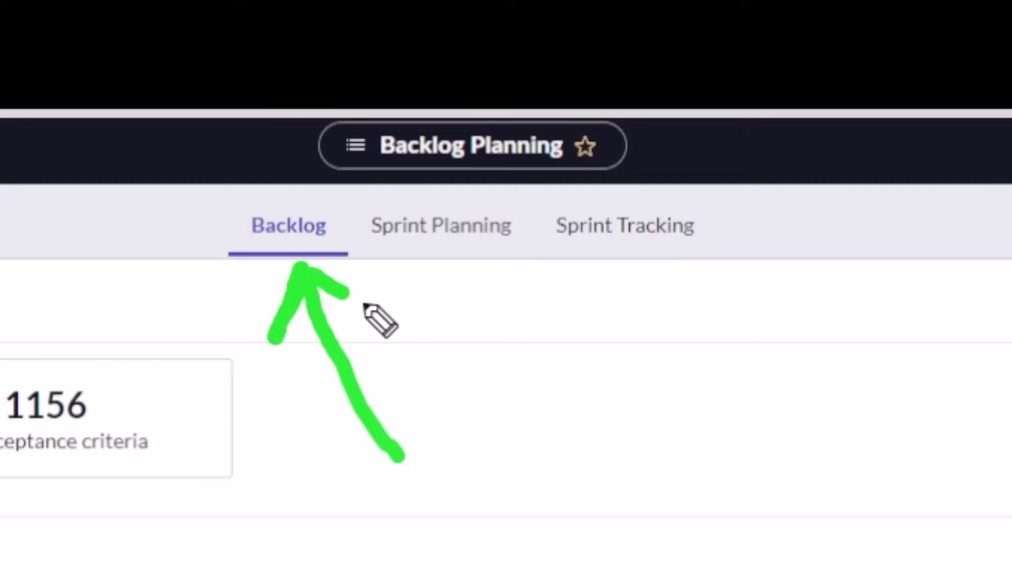
{"action": "mouse_move", "coordinate": [534, 453]}
{"action": "left_mouse_down"}
{"action": "mouse_move", "coordinate": [447, 289]}
{"action": "mouse_move", "coordinate": [402, 315]}
{"action": "mouse_move", "coordinate": [484, 292]}
{"action": "left_mouse_up"}
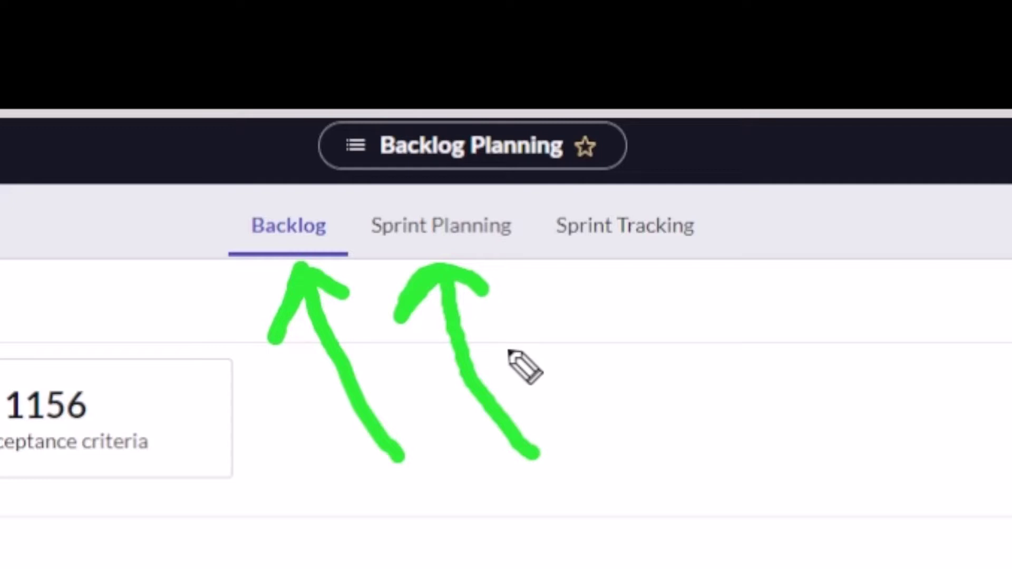
{"action": "key", "text": "e"}
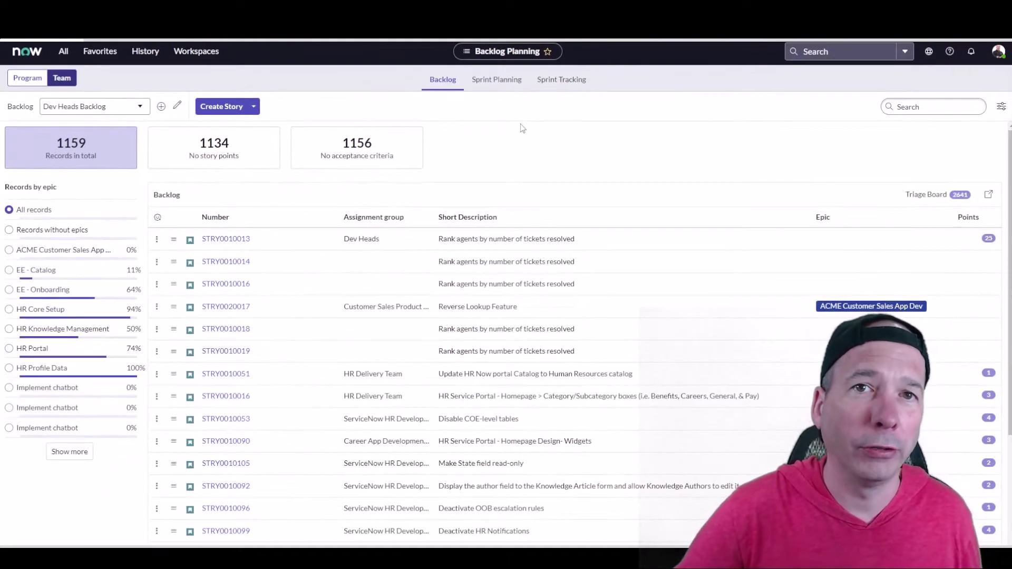
Step: Check Sprint Tracking, then switch to Sprint Planning to list Dev Heads Sprint 123
{"action": "left_click", "coordinate": [552, 84]}
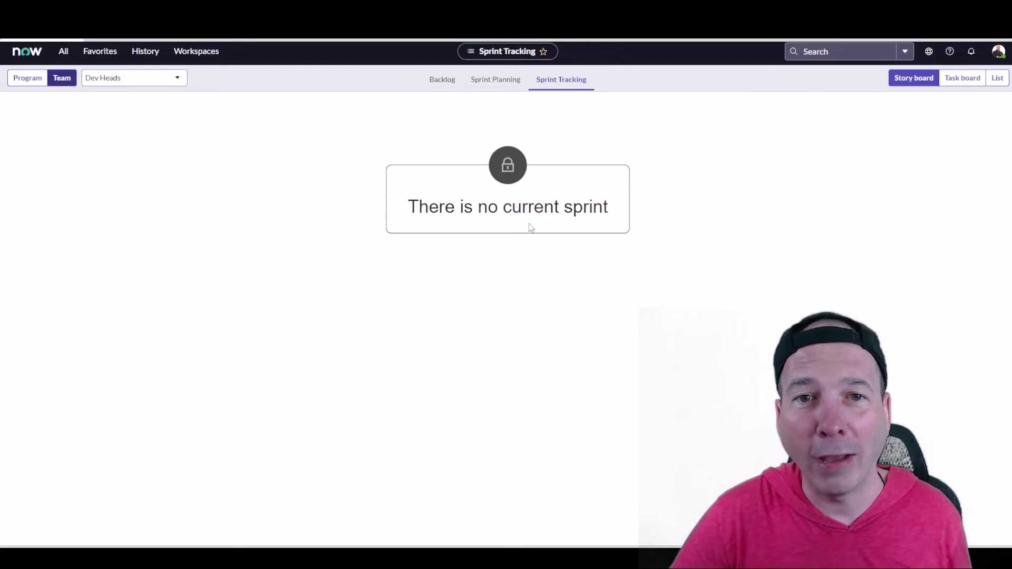
{"action": "left_click", "coordinate": [510, 81]}
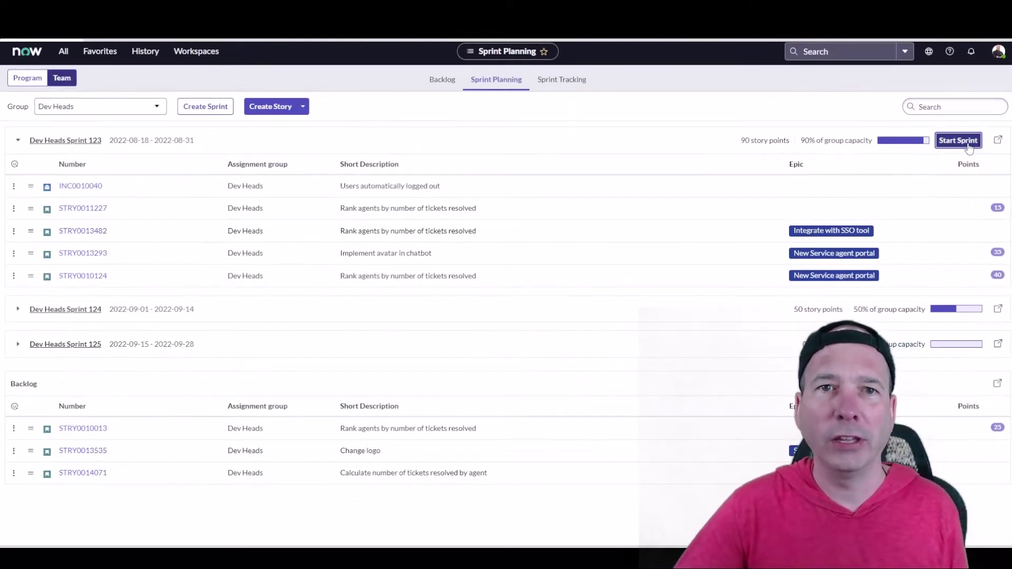
Step: Start Dev Heads Sprint 123
{"action": "left_click", "coordinate": [959, 141]}
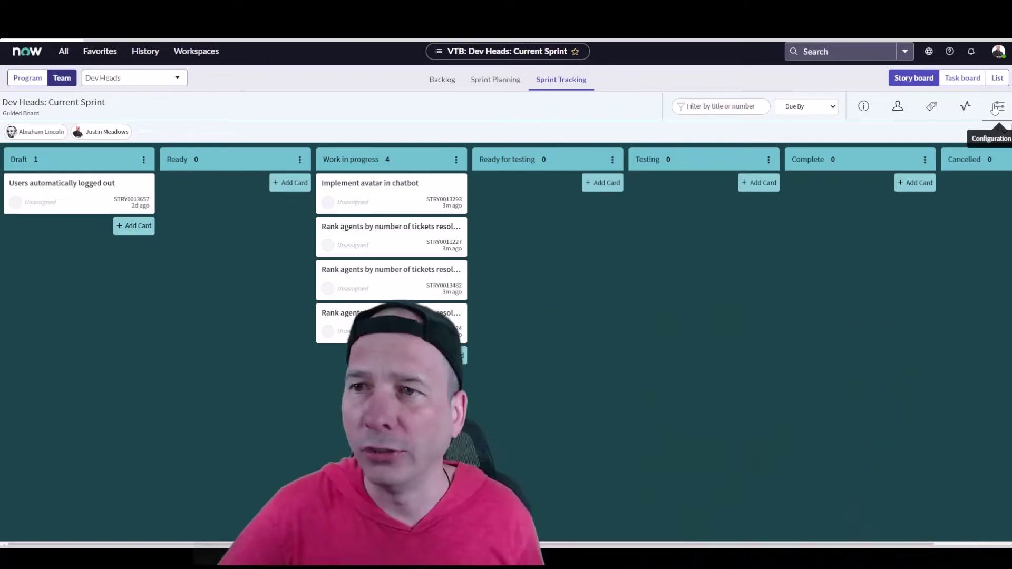
Step: In board Configuration, turn off Show Compact Cards and turn on Show Card Info
{"action": "left_click", "coordinate": [999, 107]}
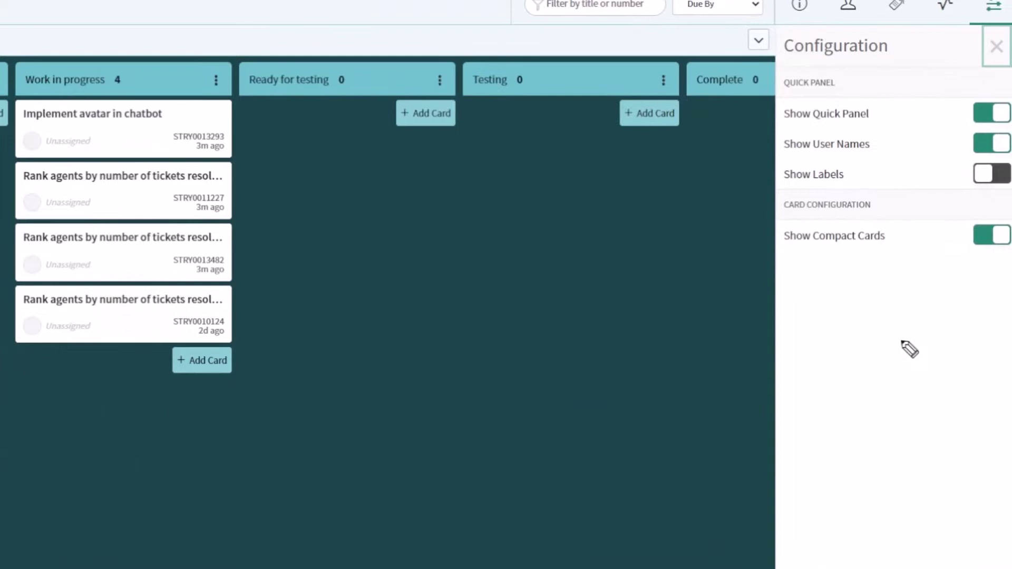
{"action": "mouse_move", "coordinate": [903, 343]}
{"action": "left_mouse_down"}
{"action": "mouse_move", "coordinate": [981, 295]}
{"action": "mouse_move", "coordinate": [970, 269]}
{"action": "left_mouse_up"}
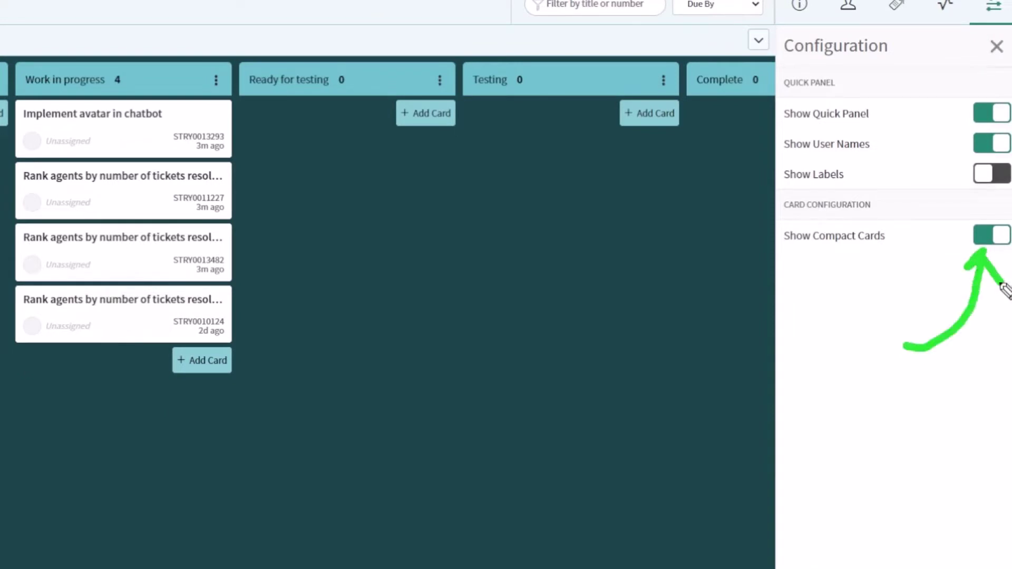
{"action": "left_click", "coordinate": [1005, 236]}
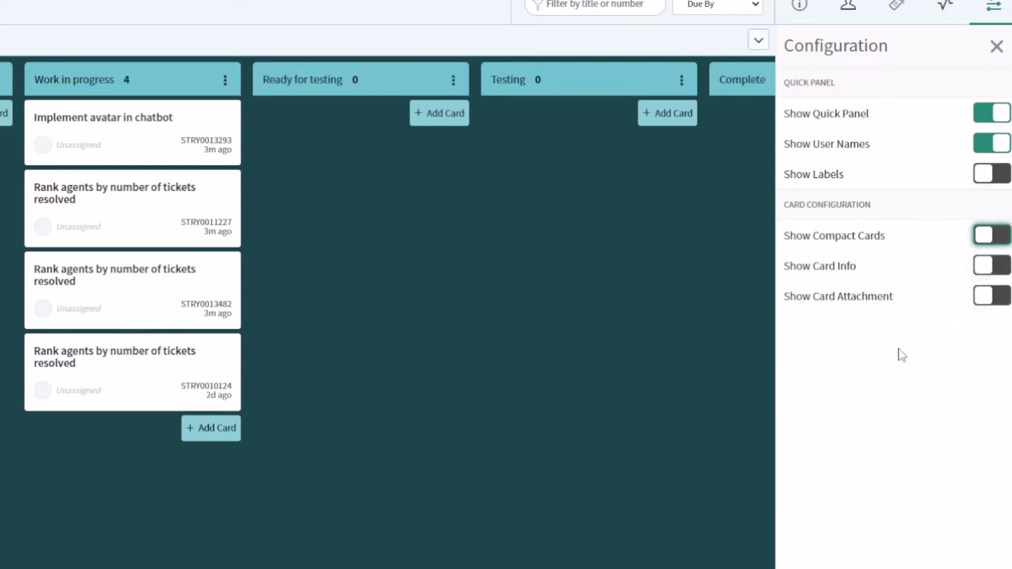
{"action": "left_click_drag", "start_coordinate": [936, 369], "coordinate": [945, 280]}
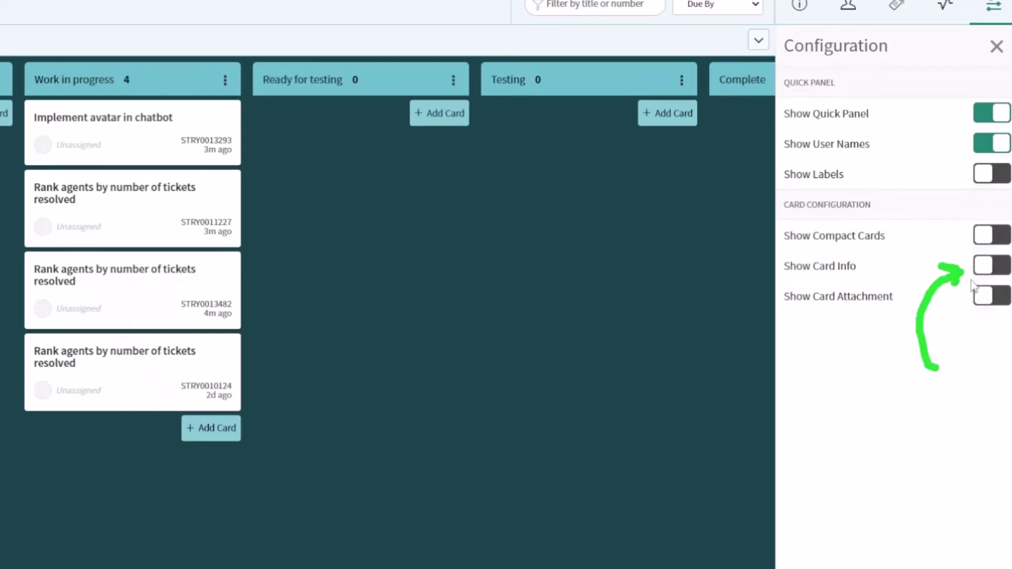
{"action": "left_click", "coordinate": [986, 264]}
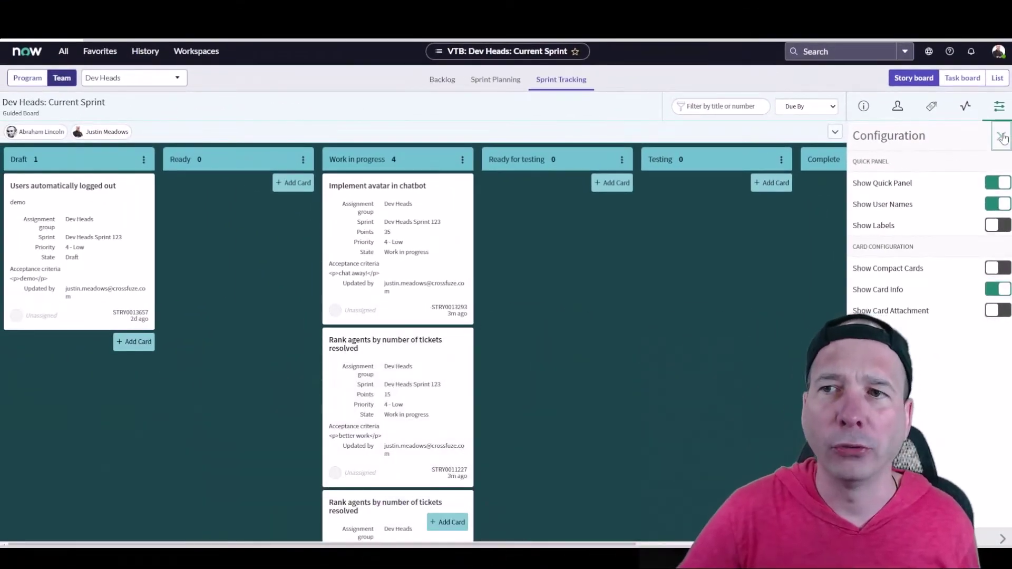
Step: Assign the 'Implement avatar in chatbot' card to a team member and open its details
{"action": "left_click", "coordinate": [999, 106]}
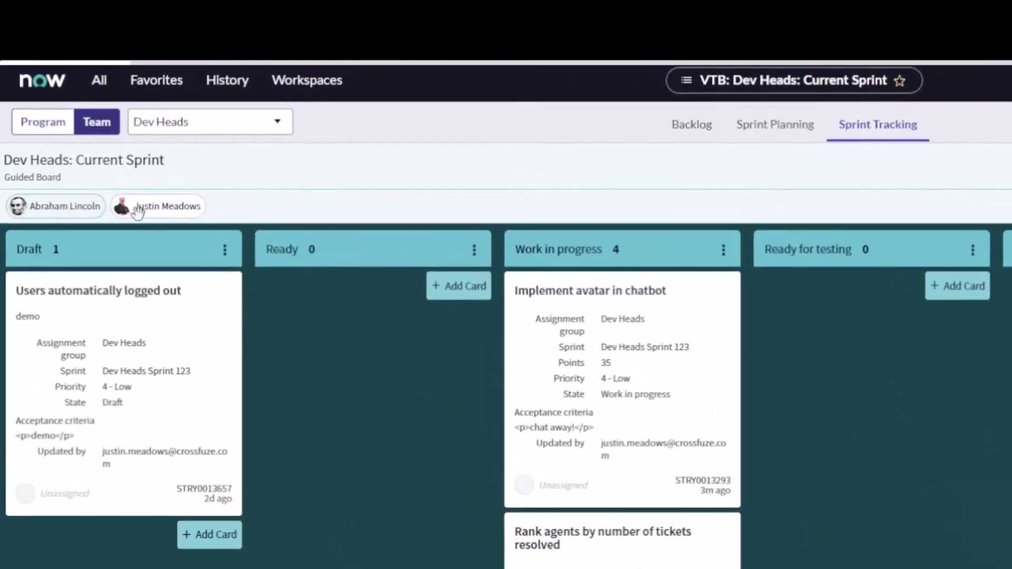
{"action": "left_click_drag", "start_coordinate": [137, 211], "coordinate": [539, 357]}
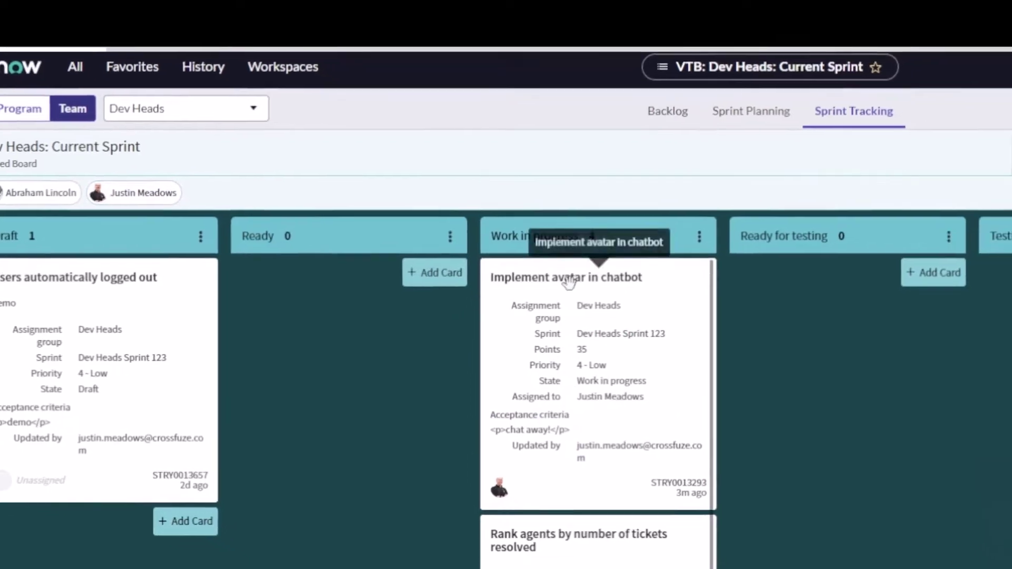
{"action": "left_click", "coordinate": [653, 291]}
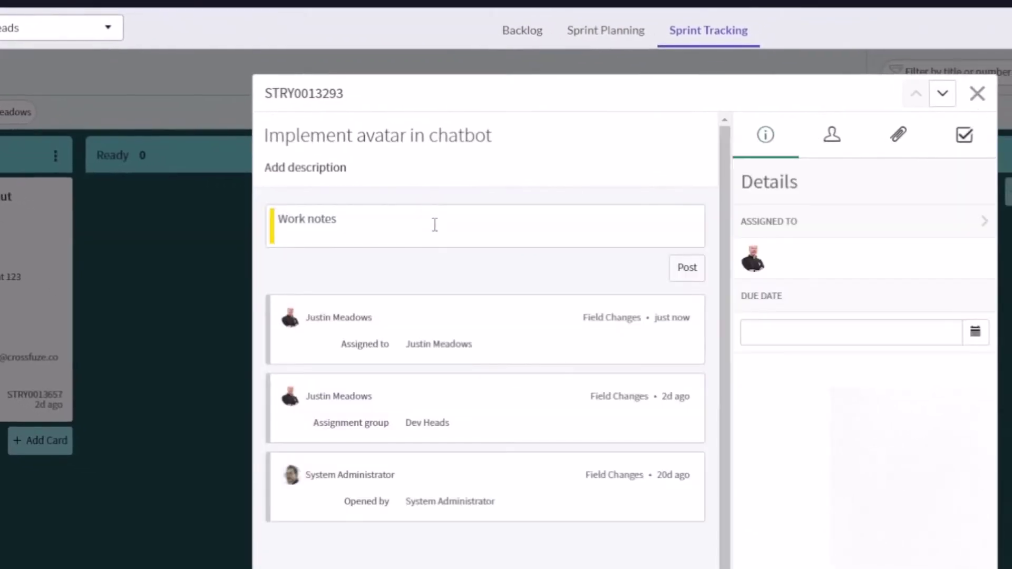
Step: Open the story's full record, start a new scrum task, then leave it unsaved
{"action": "left_click", "coordinate": [351, 93]}
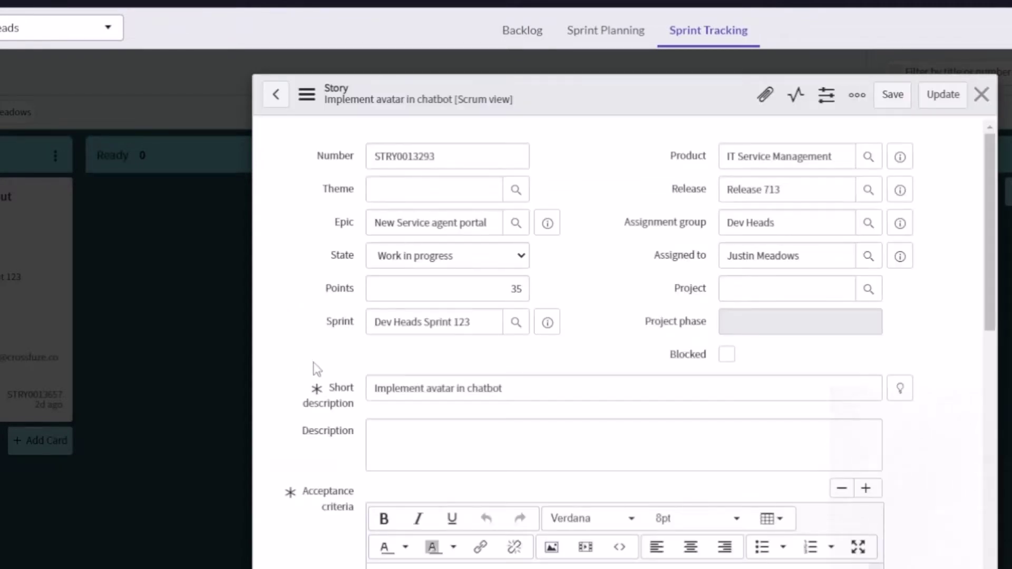
{"action": "scroll", "coordinate": [307, 387], "scroll_direction": "down", "scroll_amount": 1}
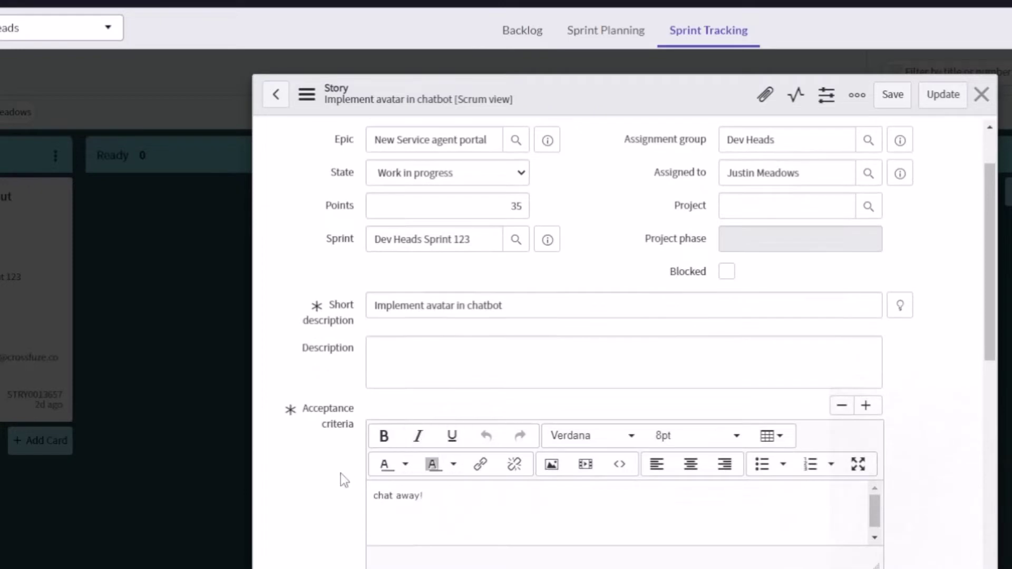
{"action": "scroll", "coordinate": [340, 473], "scroll_direction": "down", "scroll_amount": 10}
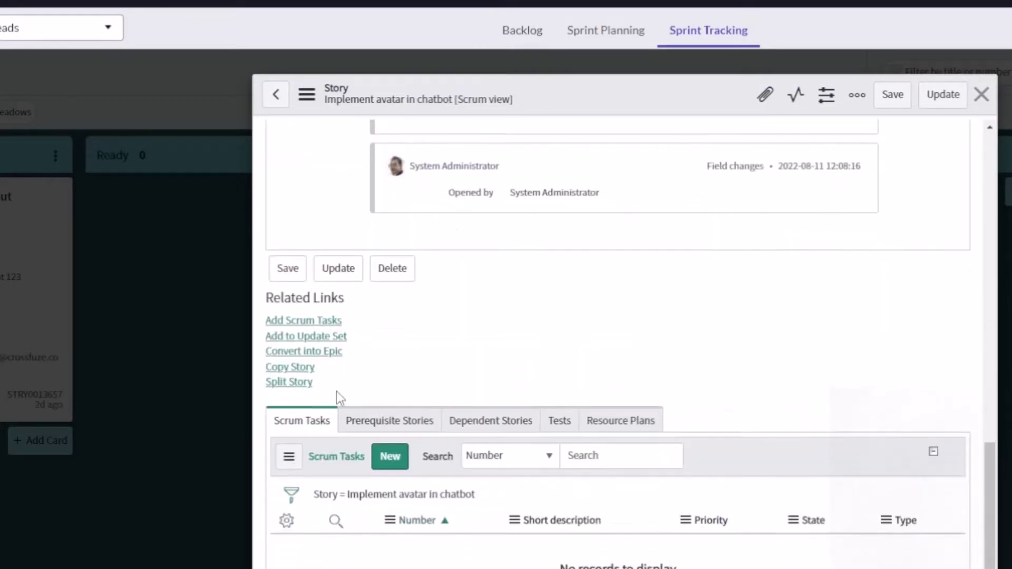
{"action": "left_click", "coordinate": [390, 462]}
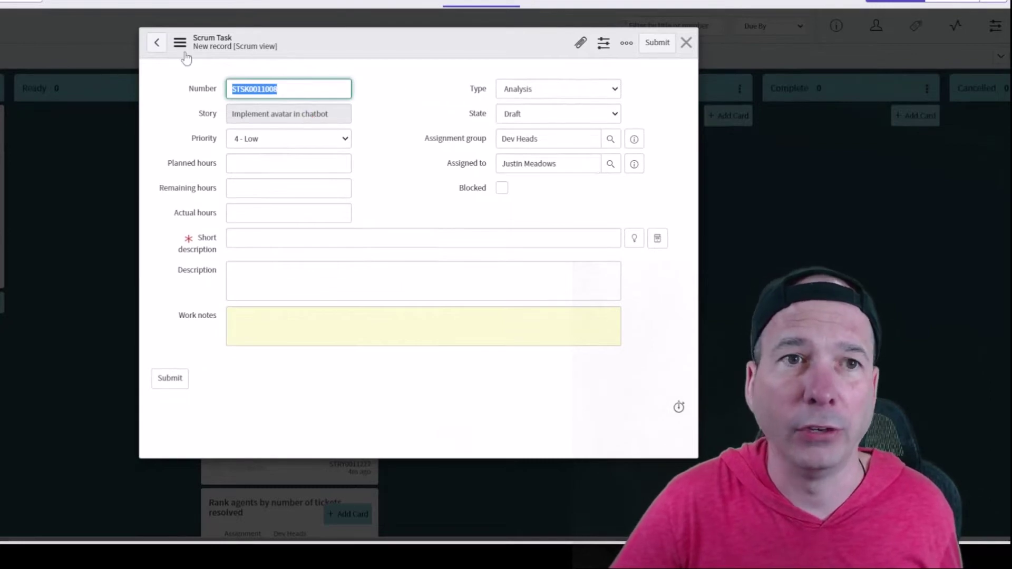
{"action": "left_click", "coordinate": [157, 45]}
{"action": "left_click", "coordinate": [511, 292]}
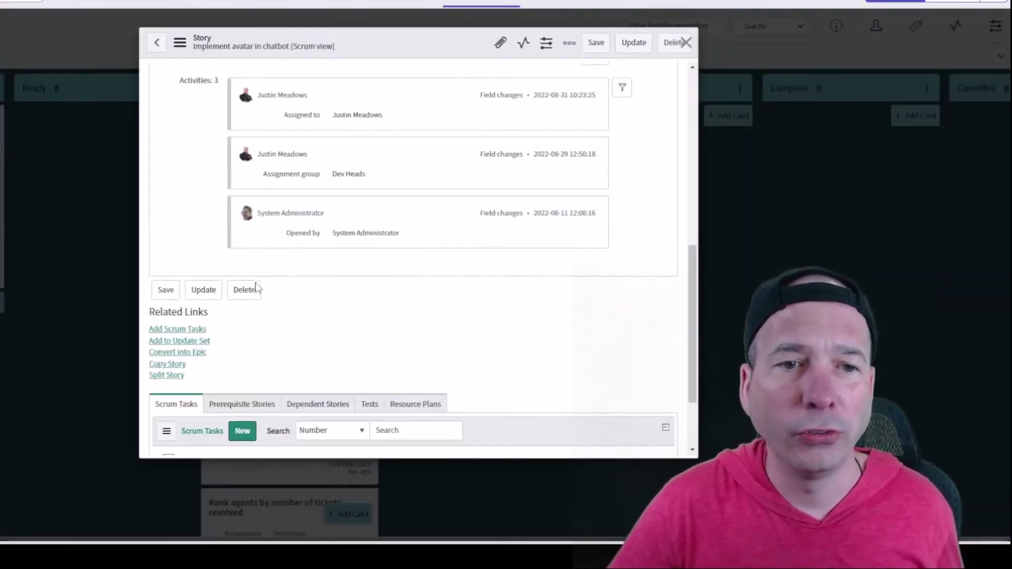
Step: Scroll to Related Links and annotate the link for adding scrum tasks
{"action": "scroll", "coordinate": [209, 333], "scroll_direction": "down", "scroll_amount": 15}
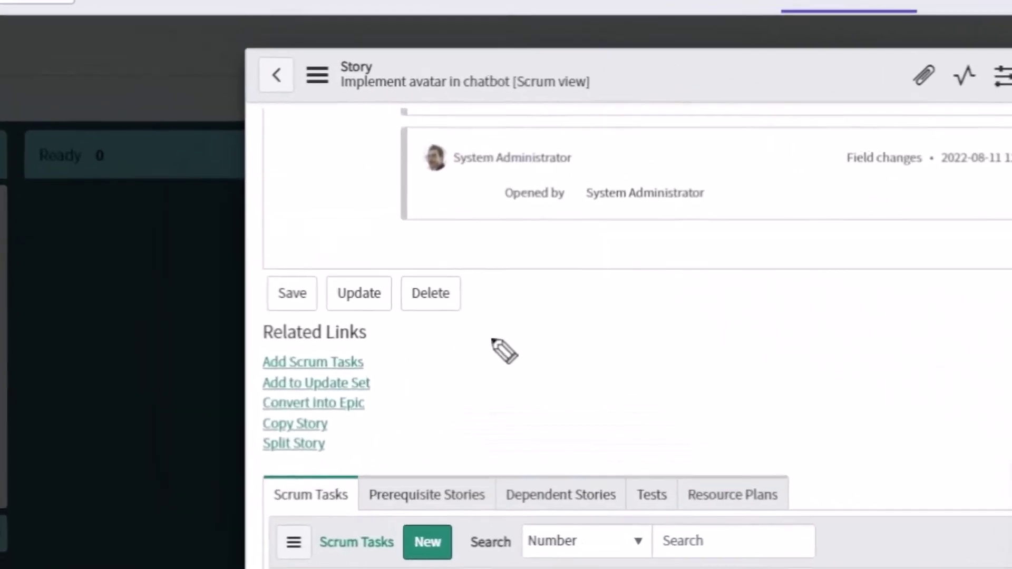
{"action": "left_click_drag", "start_coordinate": [282, 193], "coordinate": [211, 195]}
{"action": "left_click_drag", "start_coordinate": [383, 354], "coordinate": [402, 367]}
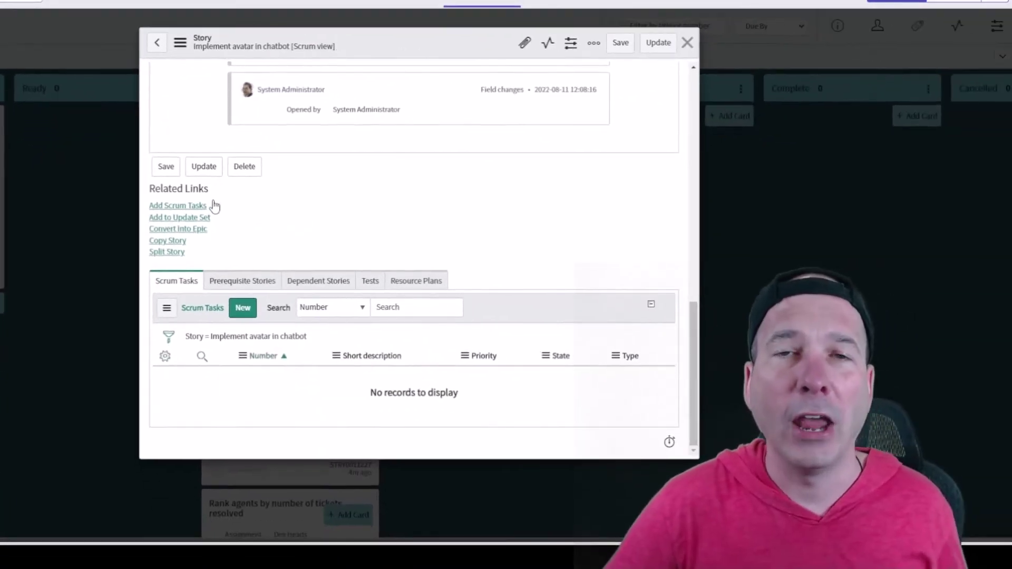
Step: Add scrum tasks: 1 Analysis, 2 Coding, 1 Documentation and 1 Testing
{"action": "left_click", "coordinate": [364, 372]}
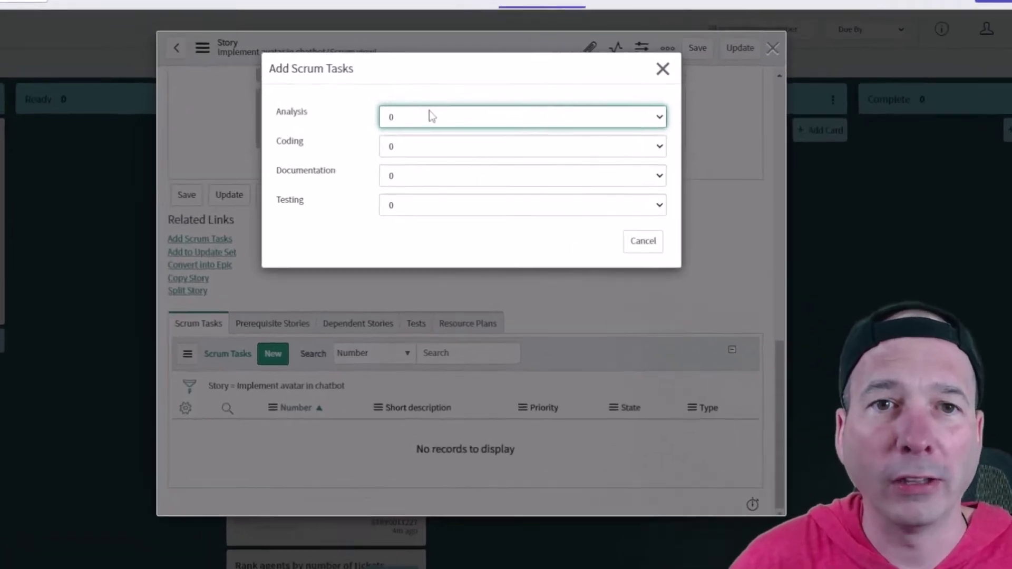
{"action": "left_click", "coordinate": [380, 104]}
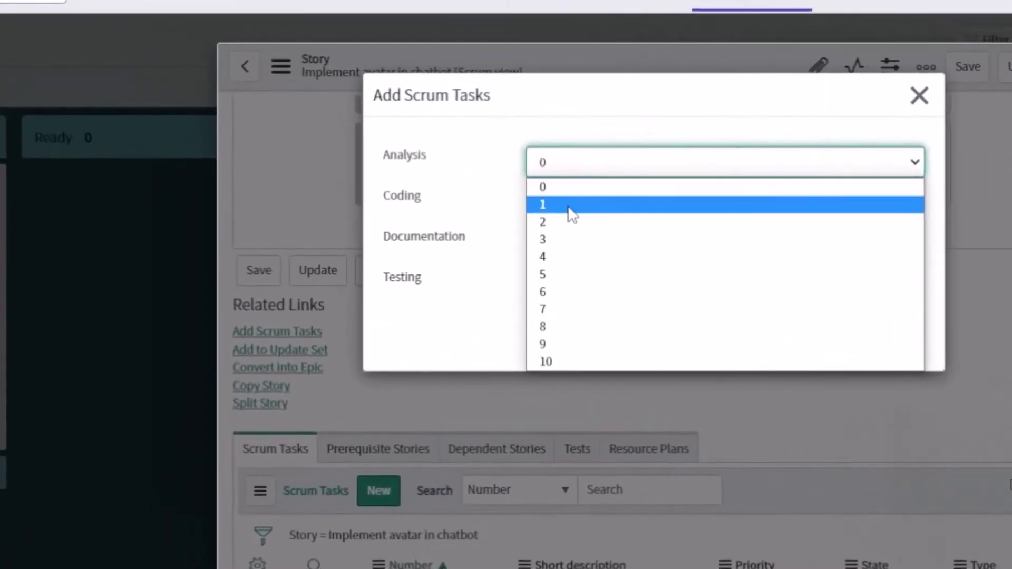
{"action": "left_click", "coordinate": [570, 210]}
{"action": "left_click", "coordinate": [586, 207]}
{"action": "left_click", "coordinate": [601, 246]}
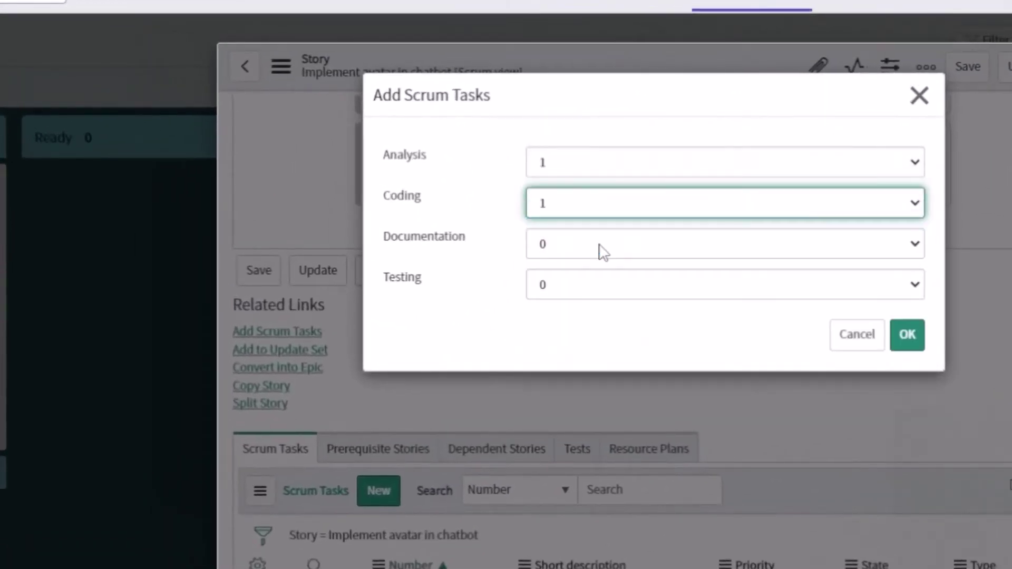
{"action": "left_click", "coordinate": [602, 252]}
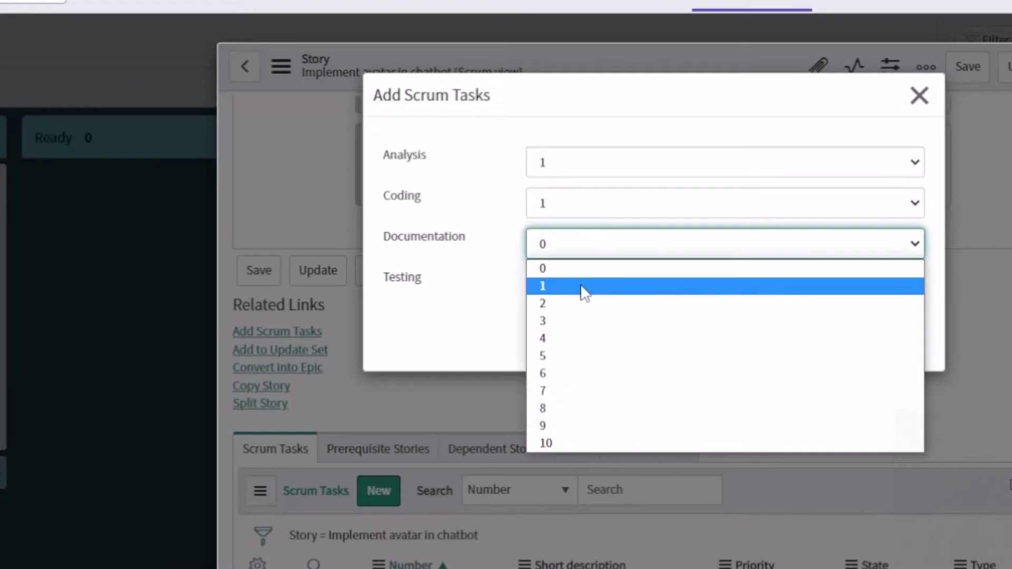
{"action": "left_click", "coordinate": [583, 287]}
{"action": "left_click", "coordinate": [584, 293]}
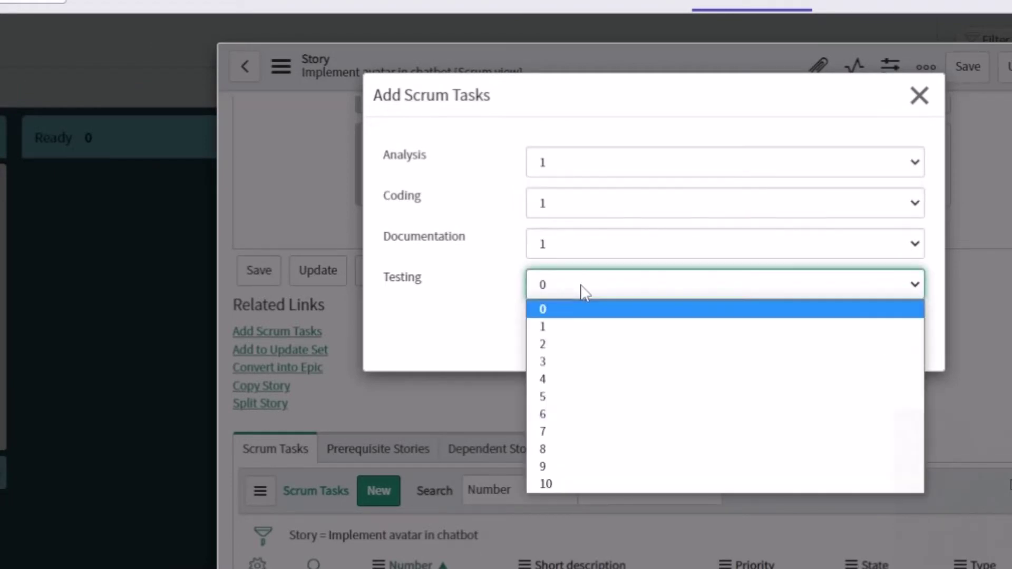
{"action": "left_click", "coordinate": [575, 327]}
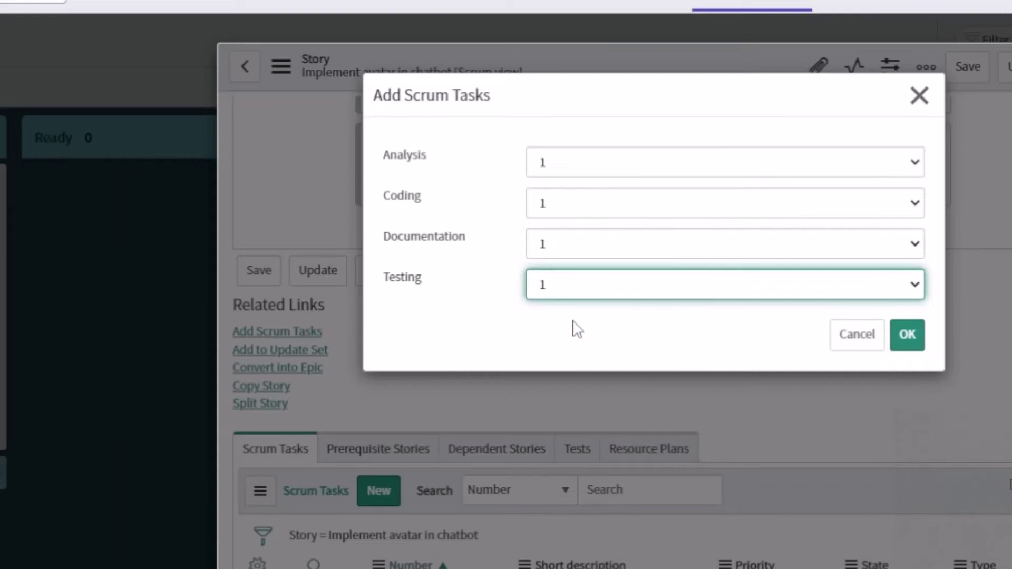
{"action": "left_click", "coordinate": [581, 208]}
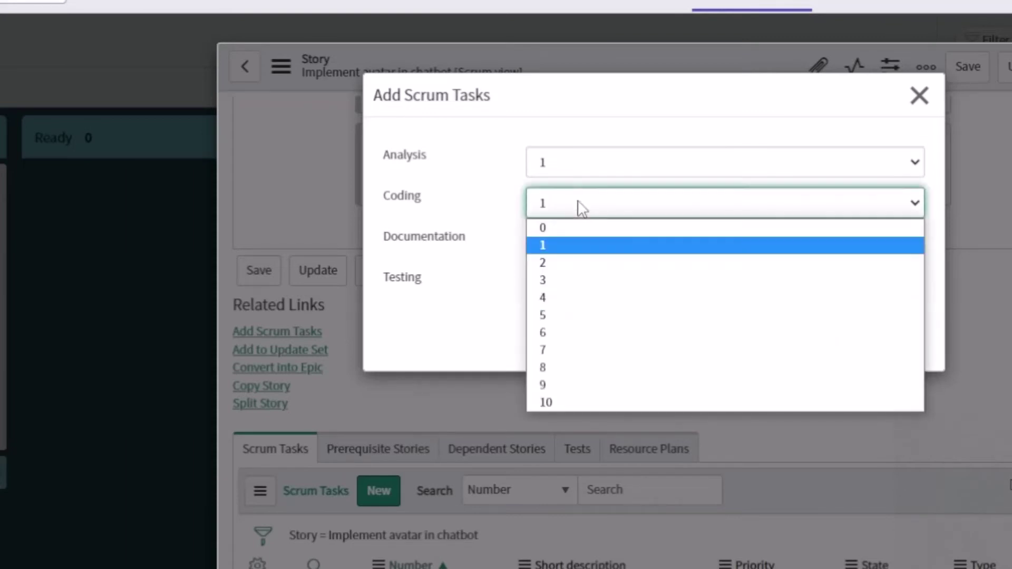
{"action": "left_click", "coordinate": [556, 263]}
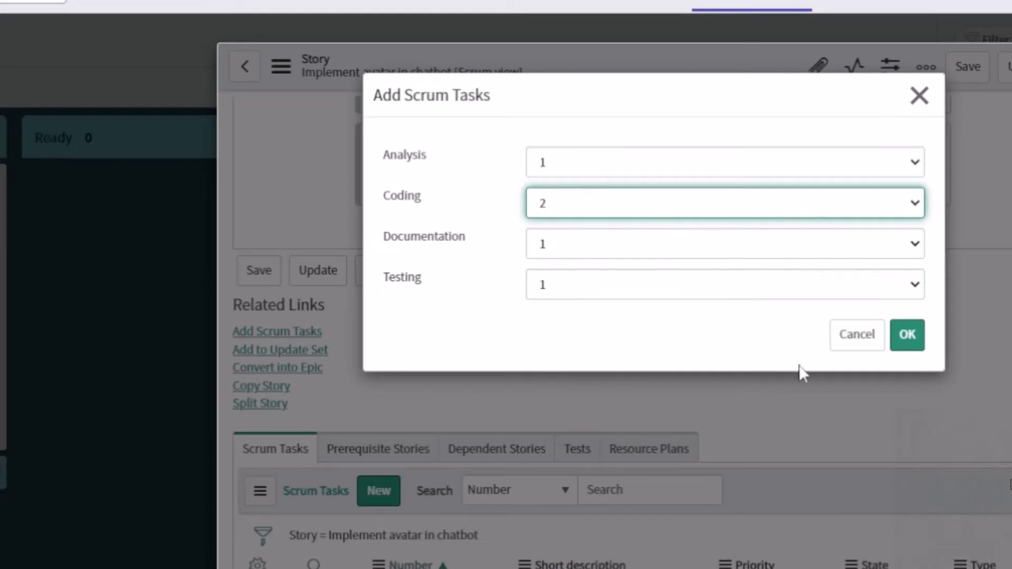
{"action": "left_click", "coordinate": [907, 334]}
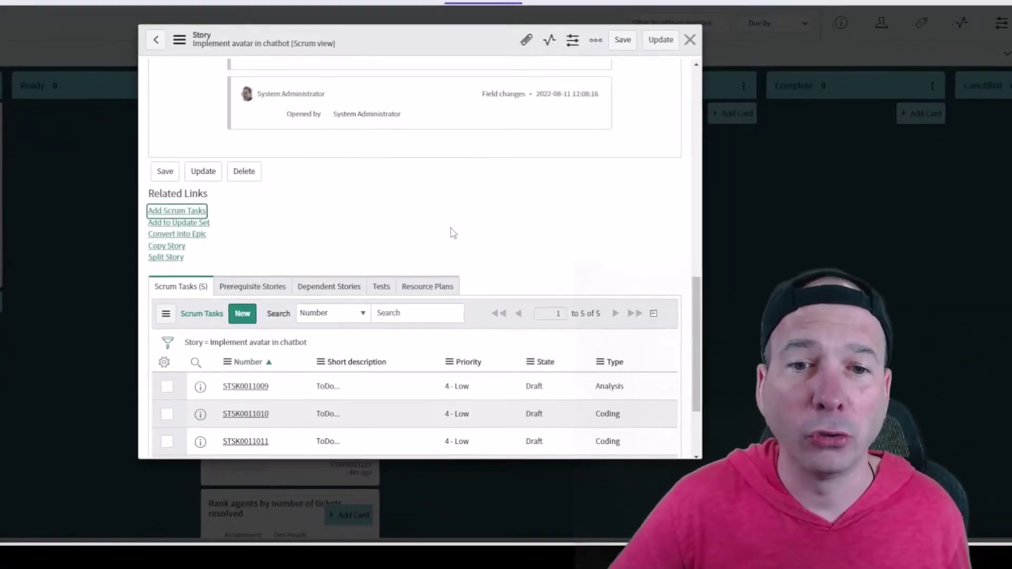
Step: Rename STSK0011009 and STSK0011010 short descriptions to 'Analysis' and 'Coding'
{"action": "scroll", "coordinate": [381, 371], "scroll_direction": "down", "scroll_amount": 3}
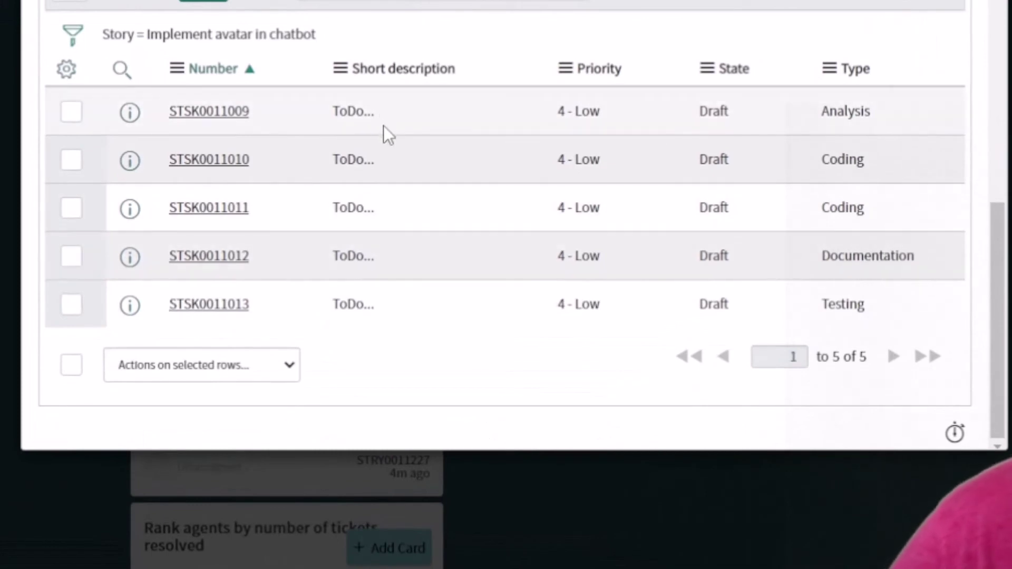
{"action": "left_click", "coordinate": [413, 105]}
{"action": "double_click", "coordinate": [412, 106]}
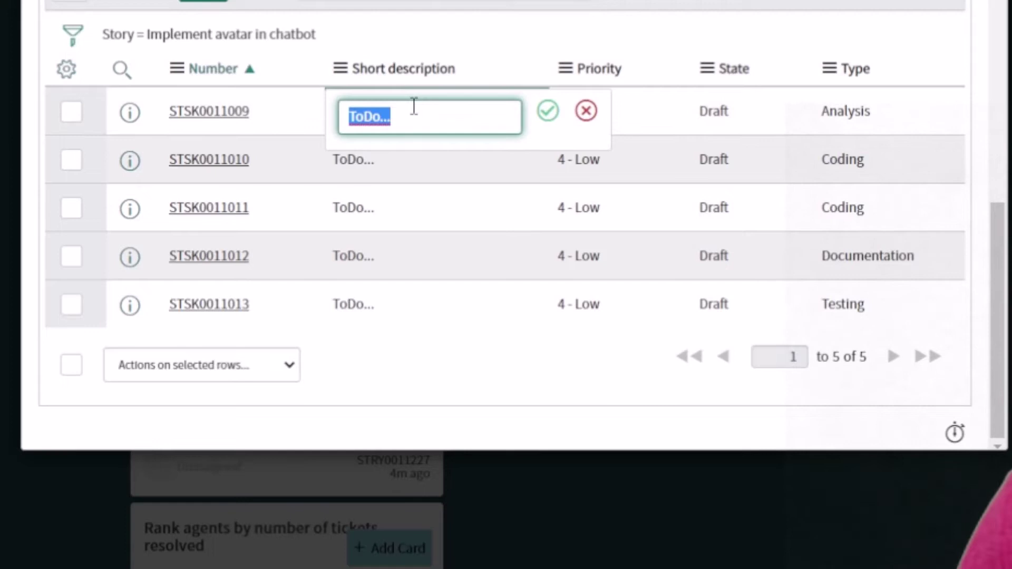
{"action": "type", "text": "Analysis"}
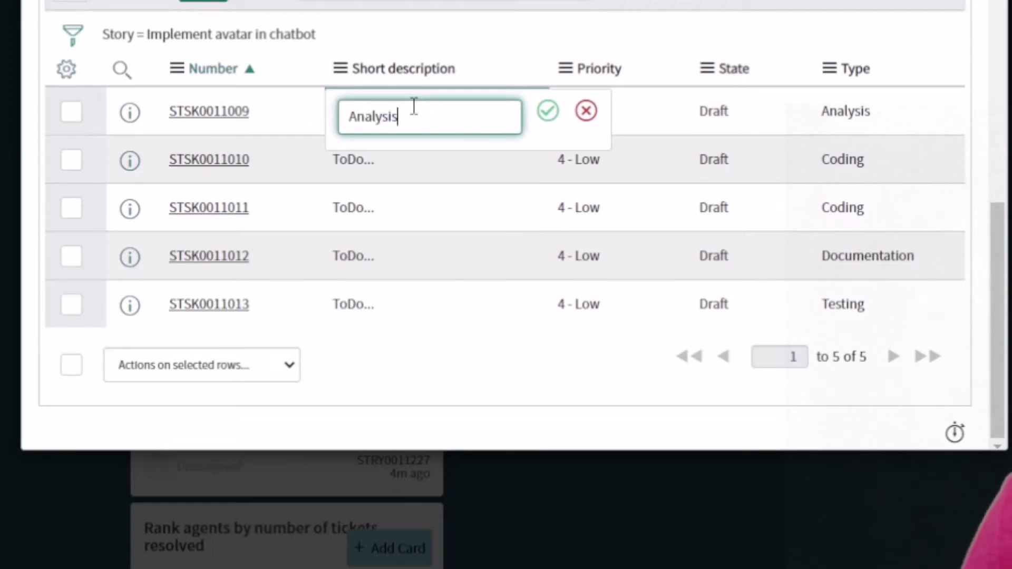
{"action": "left_click", "coordinate": [548, 111]}
{"action": "left_click", "coordinate": [387, 160]}
{"action": "double_click", "coordinate": [387, 161]}
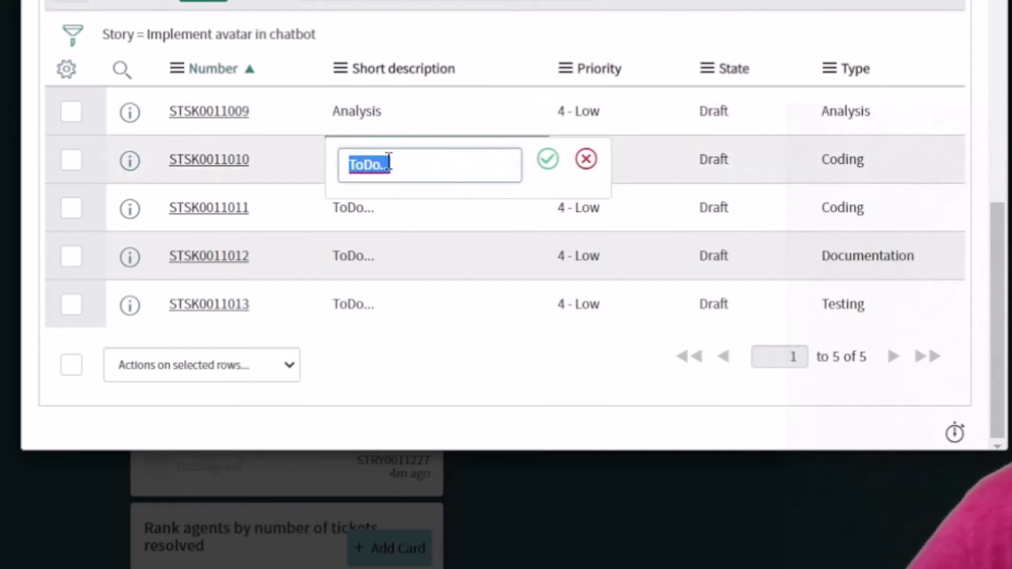
{"action": "type", "text": "Coding"}
{"action": "key", "text": "Return"}
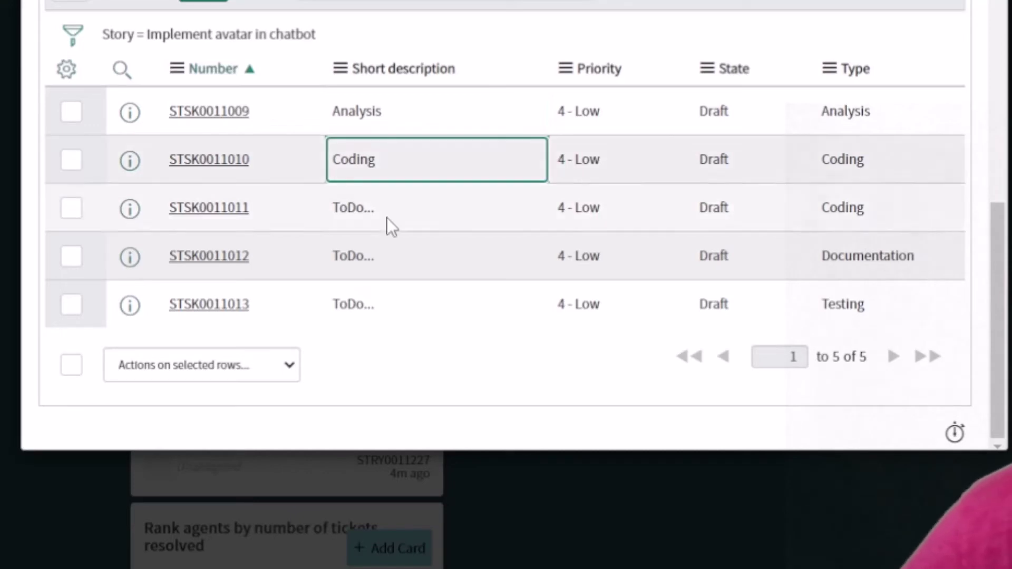
Step: Rename STSK0011012's short description to 'Documentation' and close the full story form
{"action": "left_click", "coordinate": [387, 268]}
{"action": "double_click", "coordinate": [387, 268]}
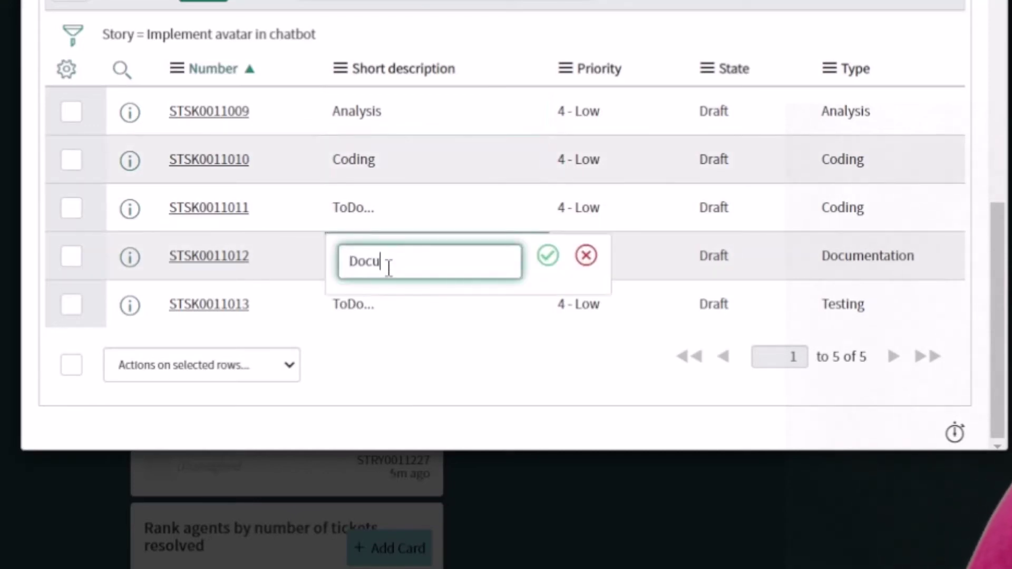
{"action": "type", "text": "mentation"}
{"action": "key", "text": "Return"}
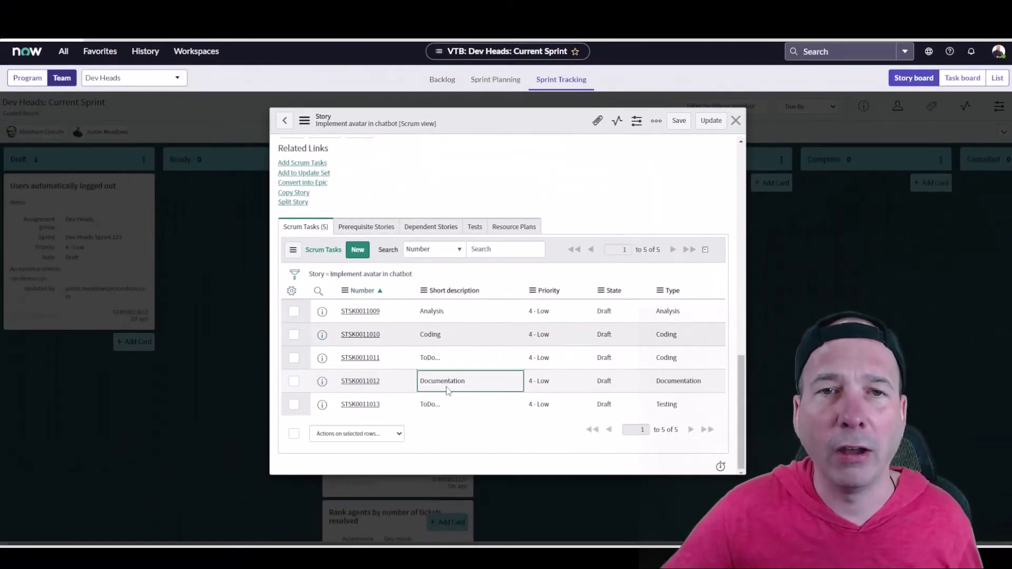
{"action": "left_click", "coordinate": [735, 120]}
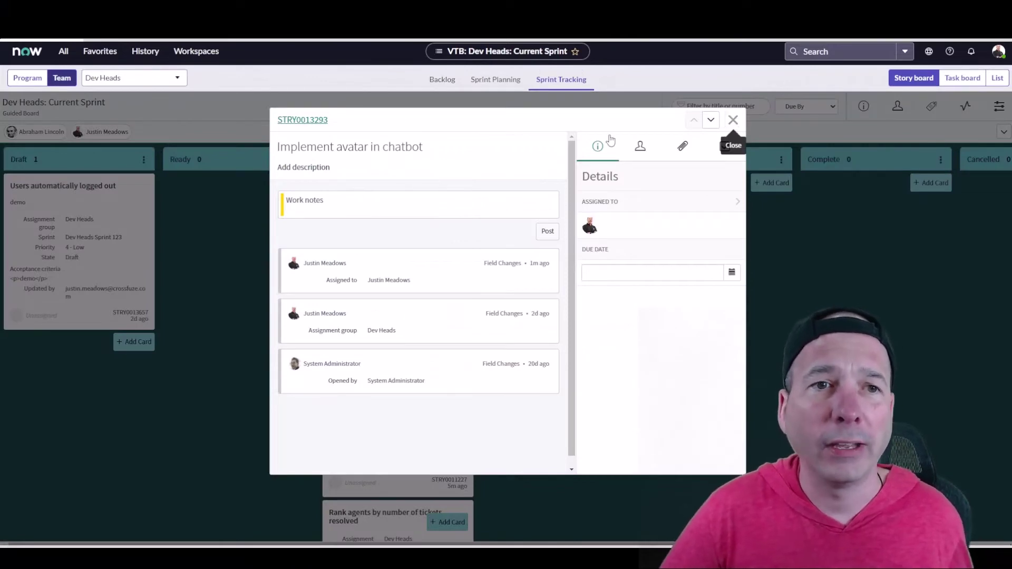
Step: Close the avatar story's detail panel, then draw and clear annotations on the board
{"action": "left_click", "coordinate": [733, 120]}
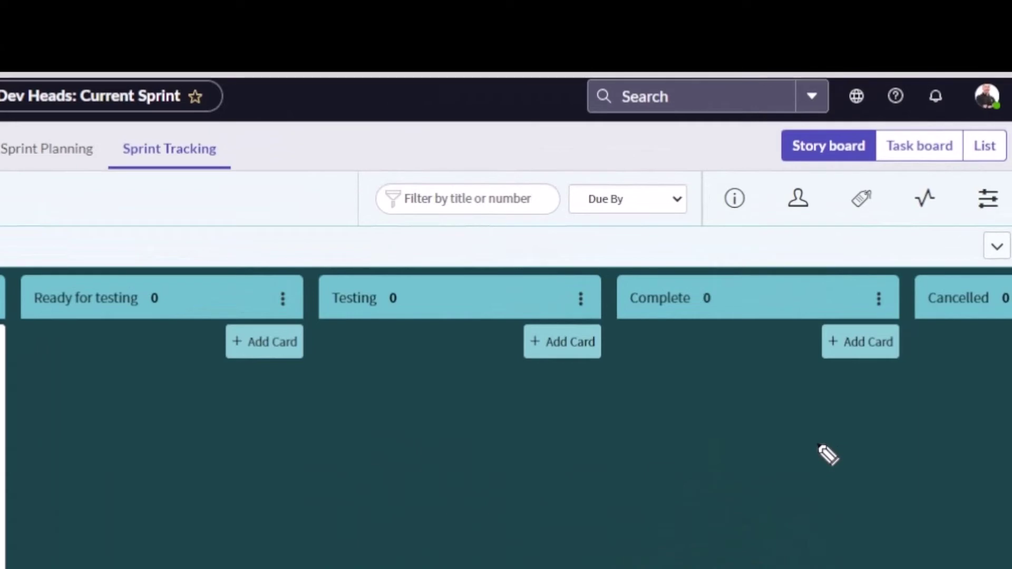
{"action": "mouse_move", "coordinate": [826, 269]}
{"action": "left_mouse_down"}
{"action": "mouse_move", "coordinate": [807, 210]}
{"action": "mouse_move", "coordinate": [833, 207]}
{"action": "left_mouse_up"}
{"action": "mouse_move", "coordinate": [939, 352]}
{"action": "left_mouse_down"}
{"action": "mouse_move", "coordinate": [931, 168]}
{"action": "mouse_move", "coordinate": [915, 205]}
{"action": "left_mouse_up"}
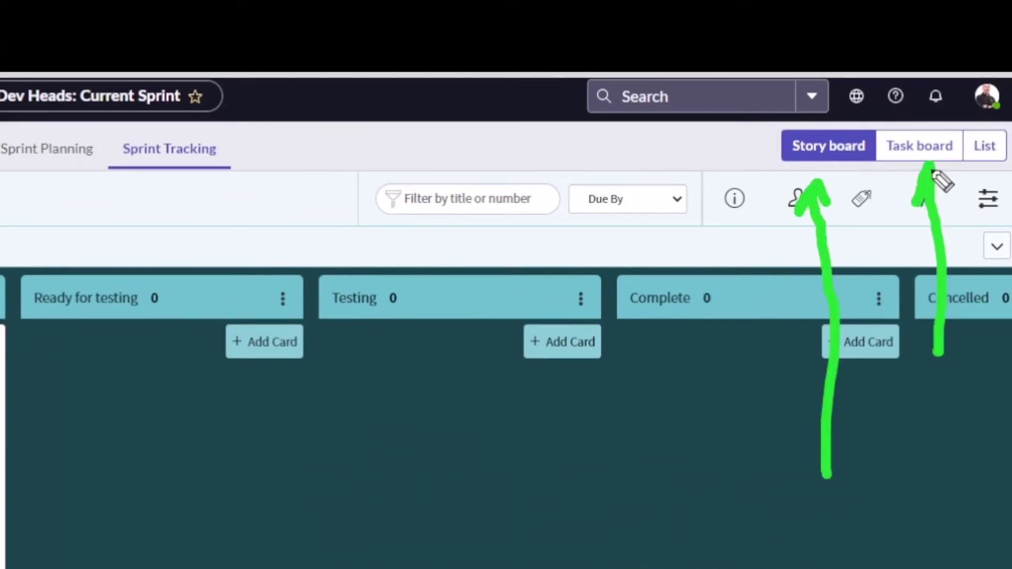
{"action": "left_click_drag", "start_coordinate": [931, 167], "coordinate": [943, 192]}
{"action": "mouse_move", "coordinate": [983, 352]}
{"action": "left_mouse_down"}
{"action": "mouse_move", "coordinate": [983, 175]}
{"action": "mouse_move", "coordinate": [970, 193]}
{"action": "mouse_move", "coordinate": [994, 195]}
{"action": "left_mouse_up"}
{"action": "key", "text": "Escape"}
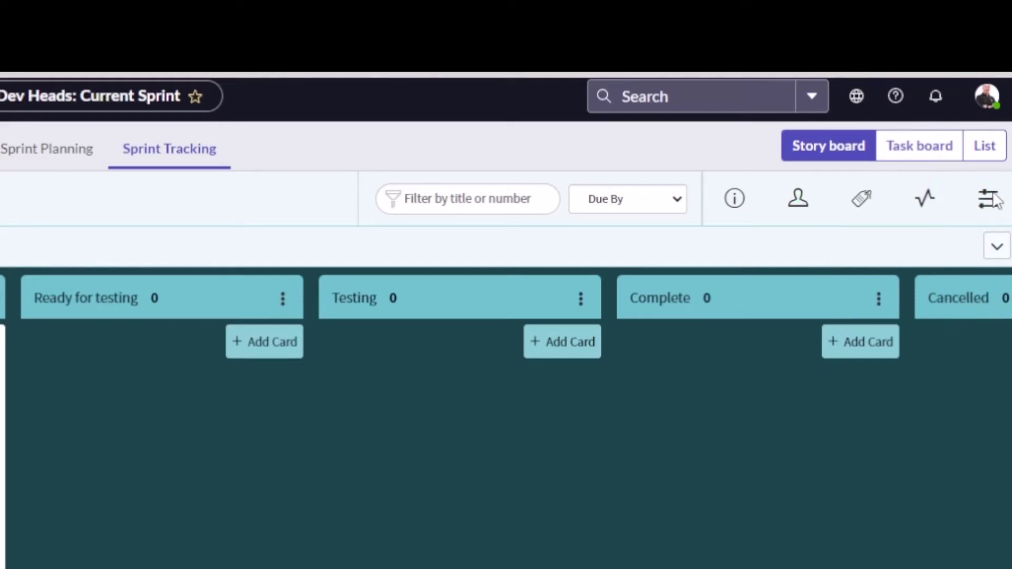
Step: Show the Task board and collapse then re-expand the 'Implement avatar in chatbot' swimlane
{"action": "left_click", "coordinate": [920, 146]}
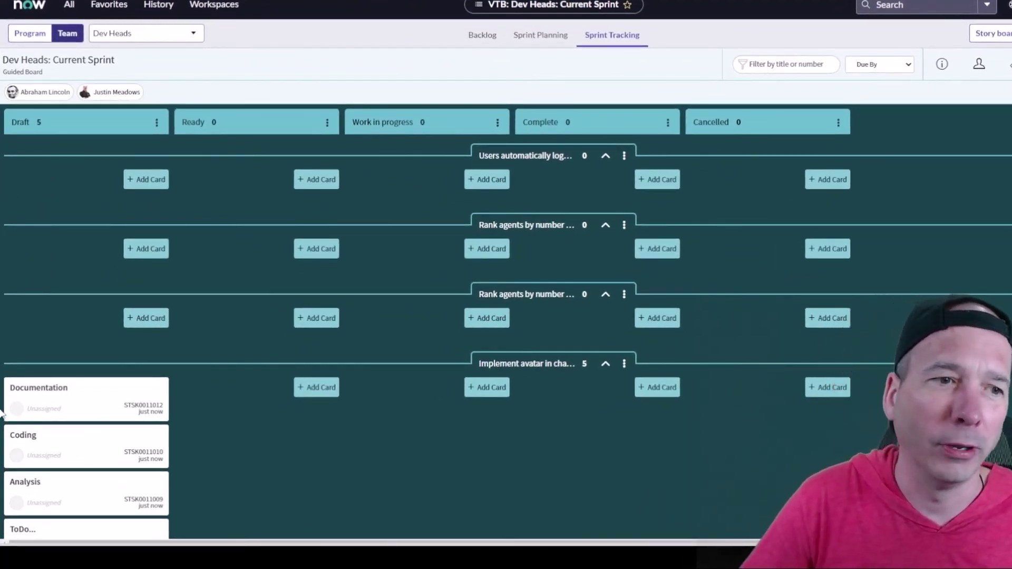
{"action": "scroll", "coordinate": [163, 410], "scroll_direction": "down", "scroll_amount": 3}
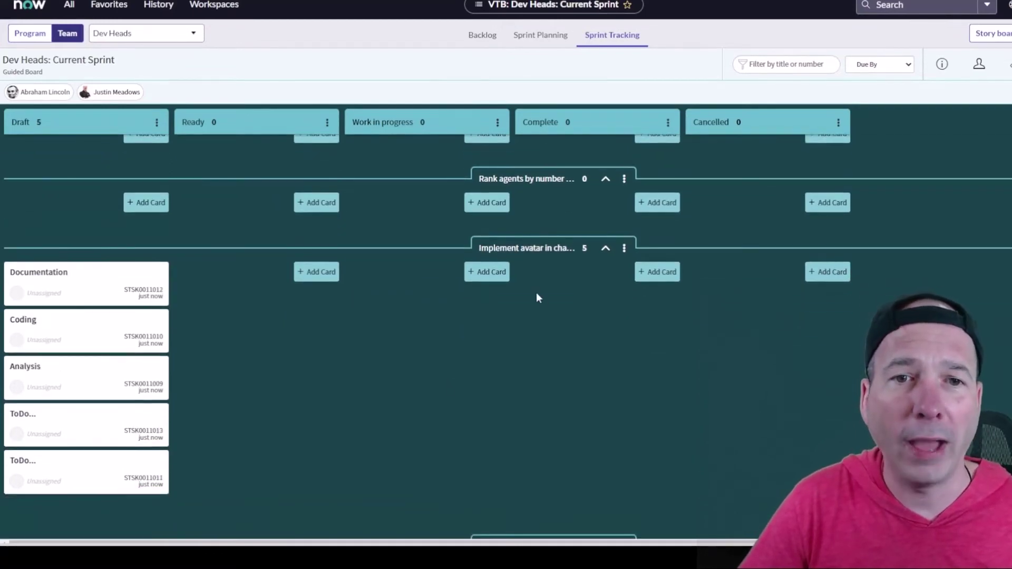
{"action": "left_click", "coordinate": [606, 248]}
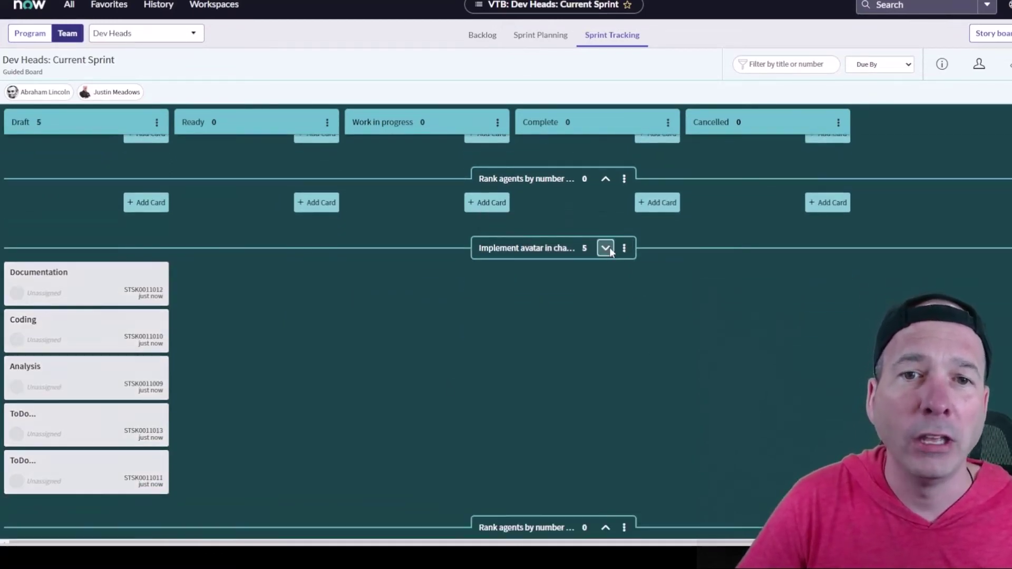
{"action": "left_click", "coordinate": [606, 363]}
{"action": "scroll", "coordinate": [549, 378], "scroll_direction": "down", "scroll_amount": 3}
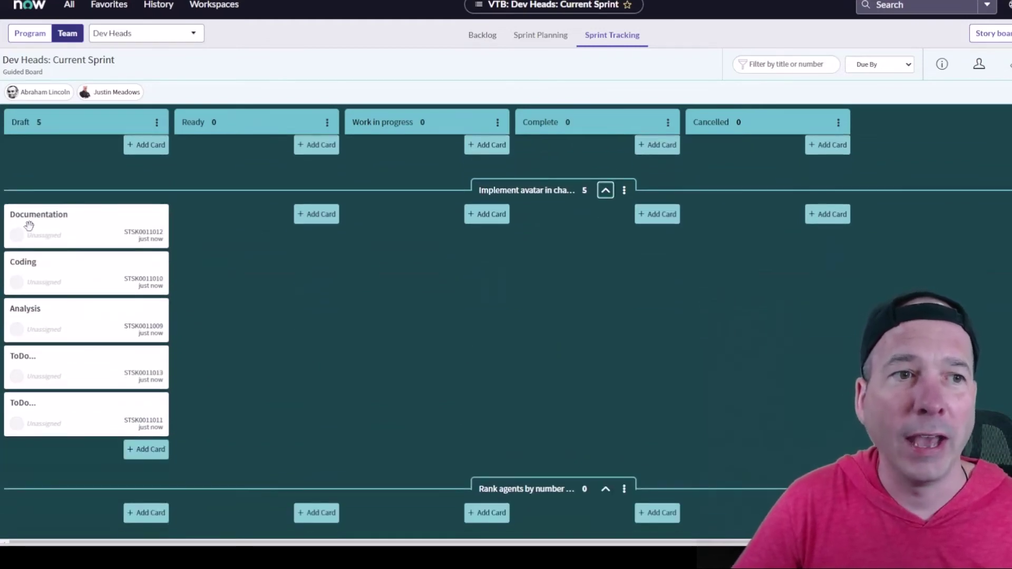
Step: Move the Coding task into Ready and the Documentation task into Work in progress
{"action": "left_click_drag", "start_coordinate": [34, 226], "coordinate": [237, 221]}
{"action": "left_click_drag", "start_coordinate": [51, 263], "coordinate": [211, 280]}
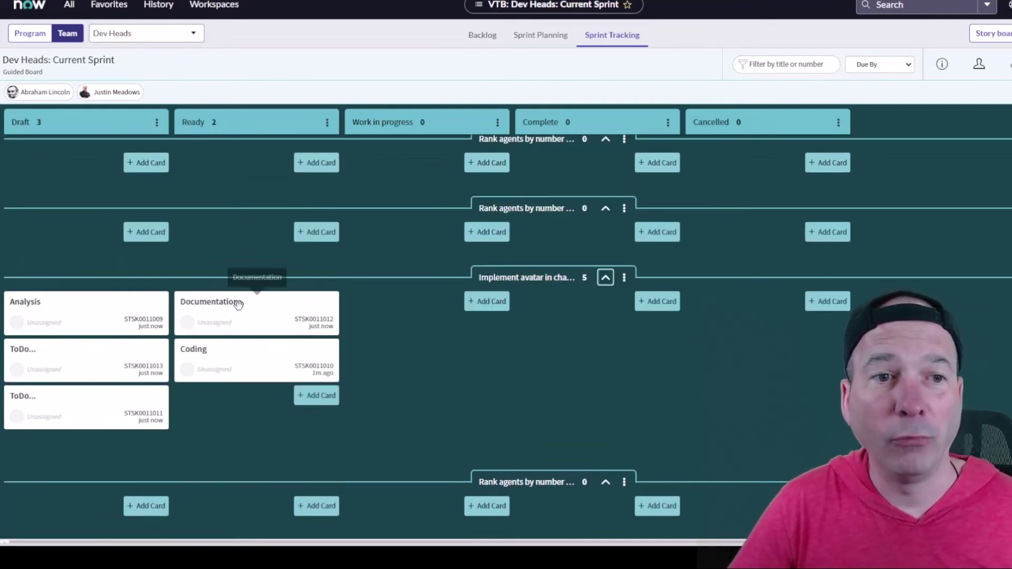
{"action": "left_click_drag", "start_coordinate": [255, 301], "coordinate": [400, 277]}
Step: Assign the team member to the Documentation task and check its full record
{"action": "left_click_drag", "start_coordinate": [85, 92], "coordinate": [466, 312]}
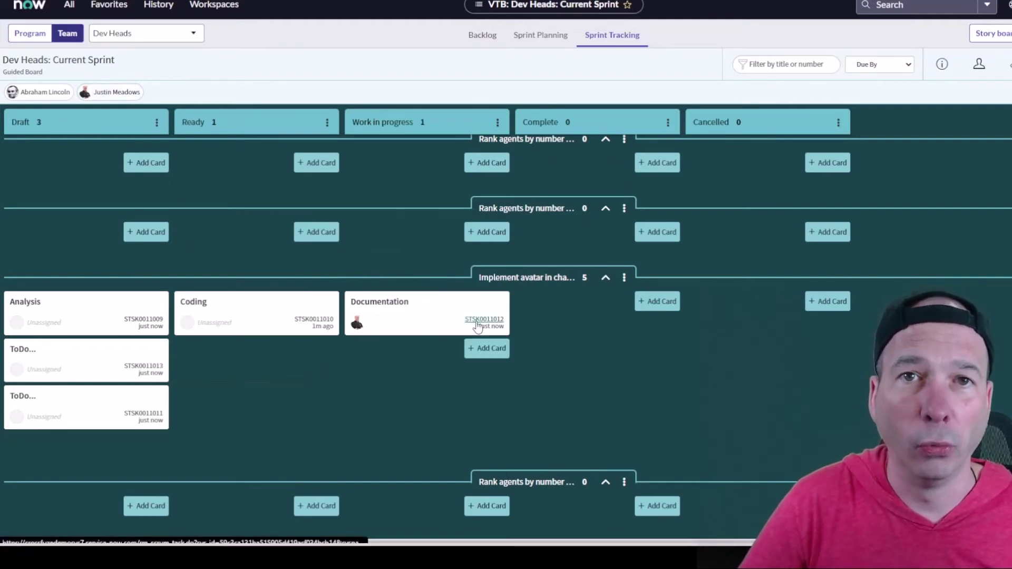
{"action": "left_click", "coordinate": [478, 327]}
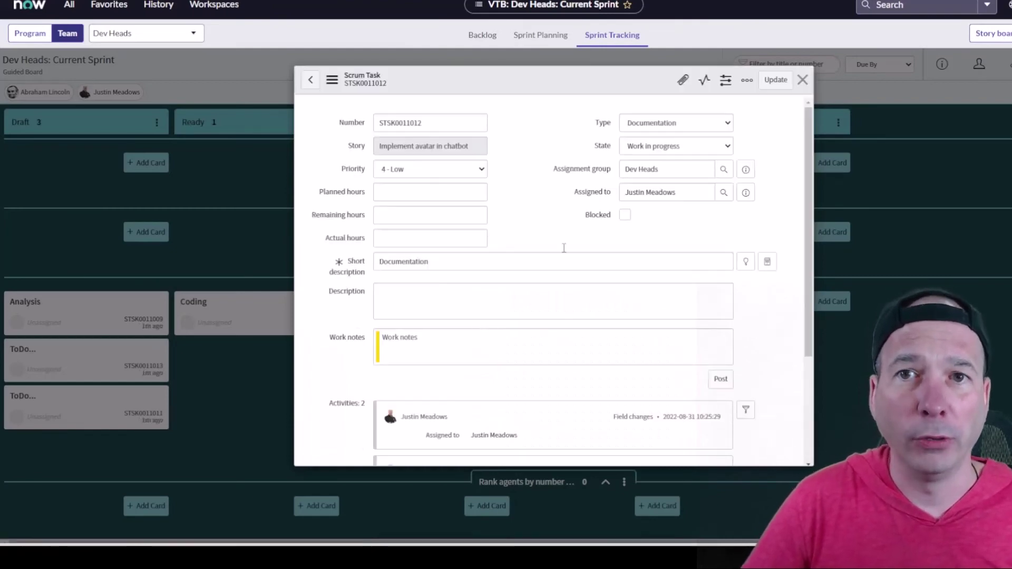
{"action": "left_click", "coordinate": [803, 80]}
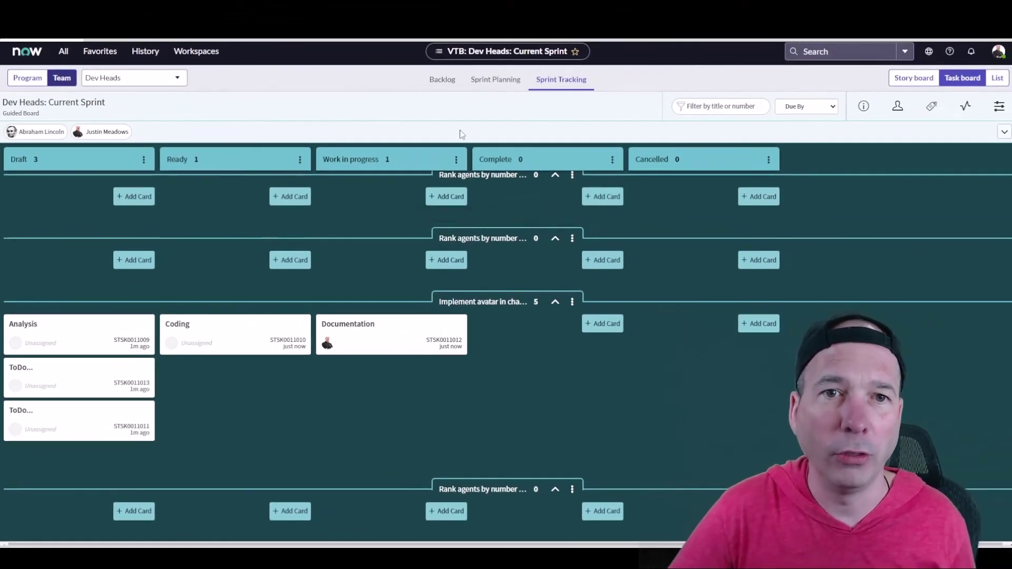
Step: Leave the task board and return to the sprint's Story board
{"action": "left_click_drag", "start_coordinate": [457, 125], "coordinate": [619, 541]}
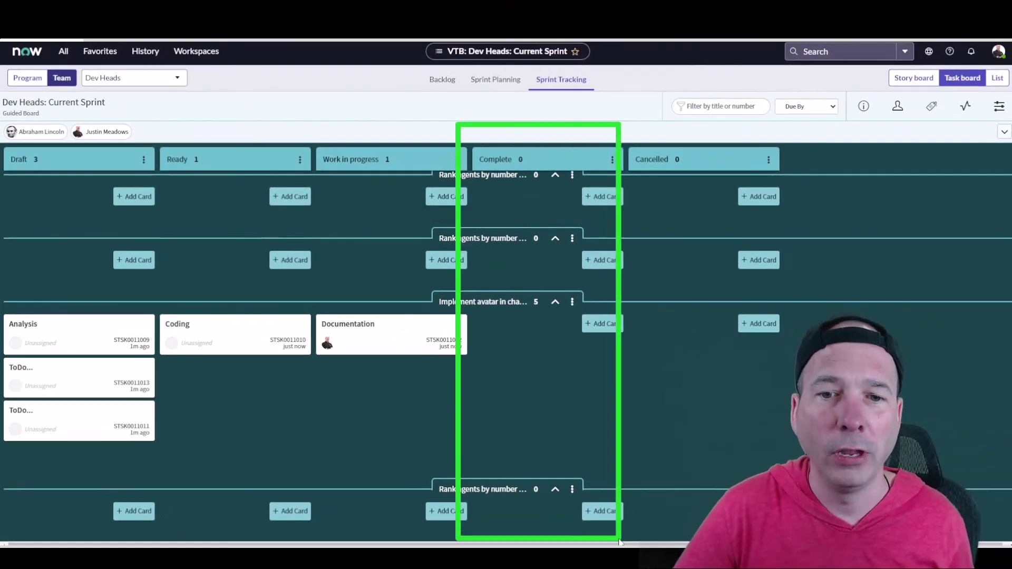
{"action": "key", "text": "Escape"}
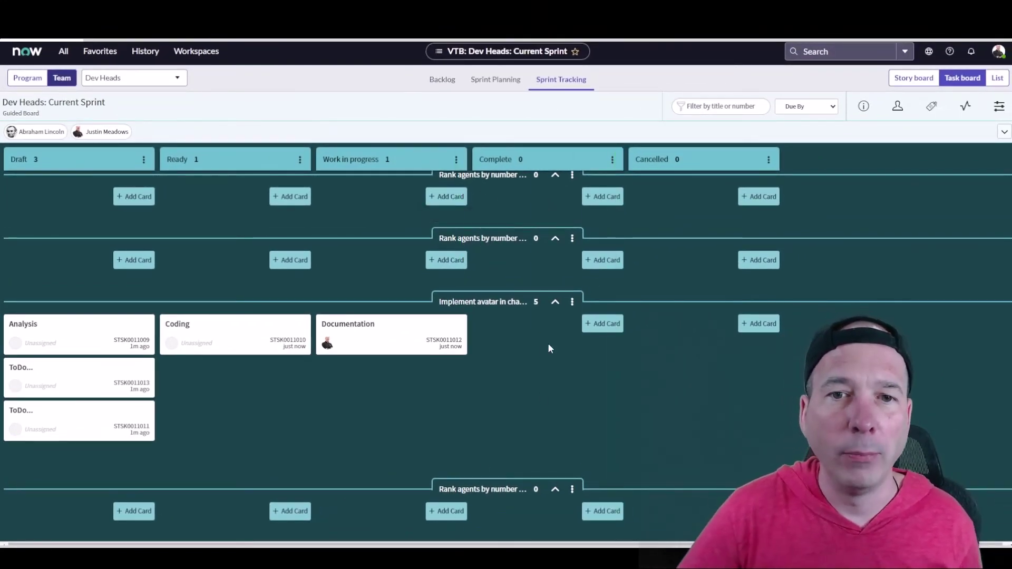
{"action": "left_click", "coordinate": [573, 302]}
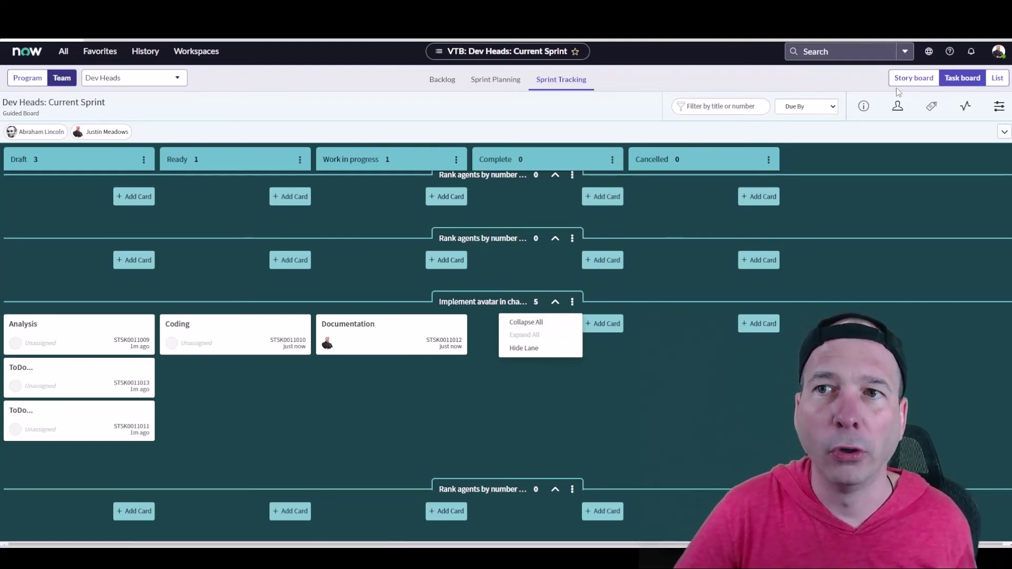
{"action": "left_click", "coordinate": [914, 78]}
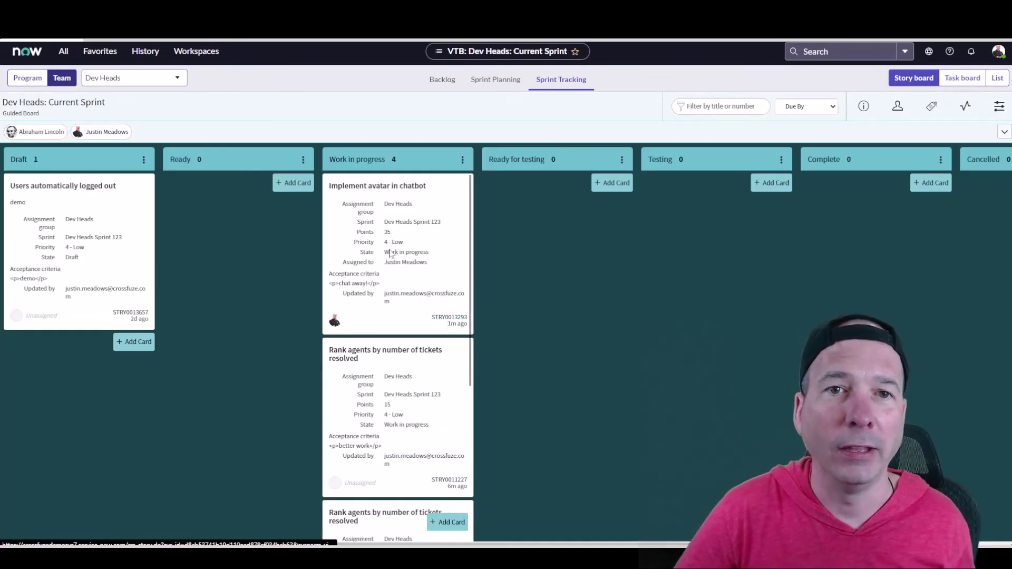
{"action": "left_click_drag", "start_coordinate": [441, 325], "coordinate": [363, 224]}
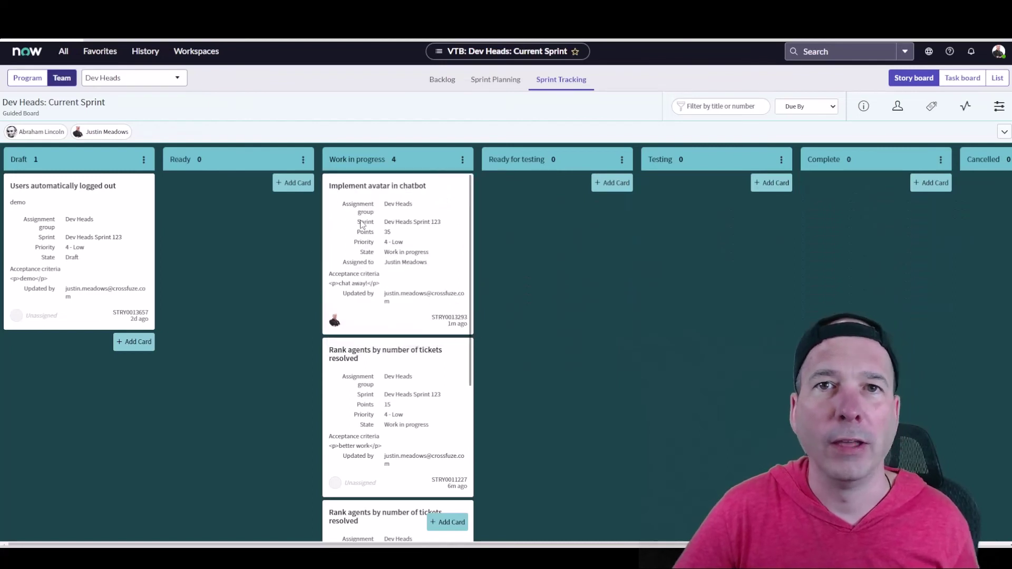